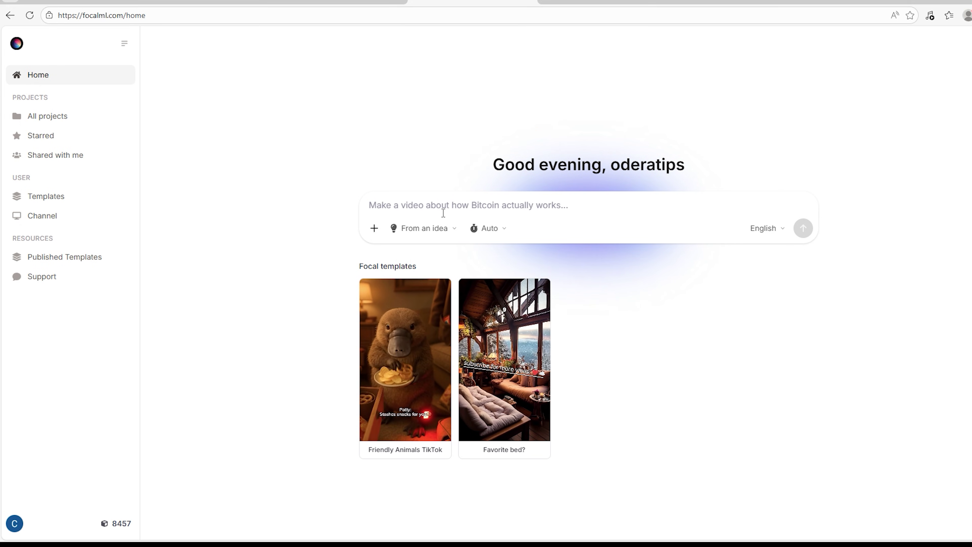
- Open the extra prompt options, including model choices, on Focal's home page
{"action": "left_click", "coordinate": [375, 230]}
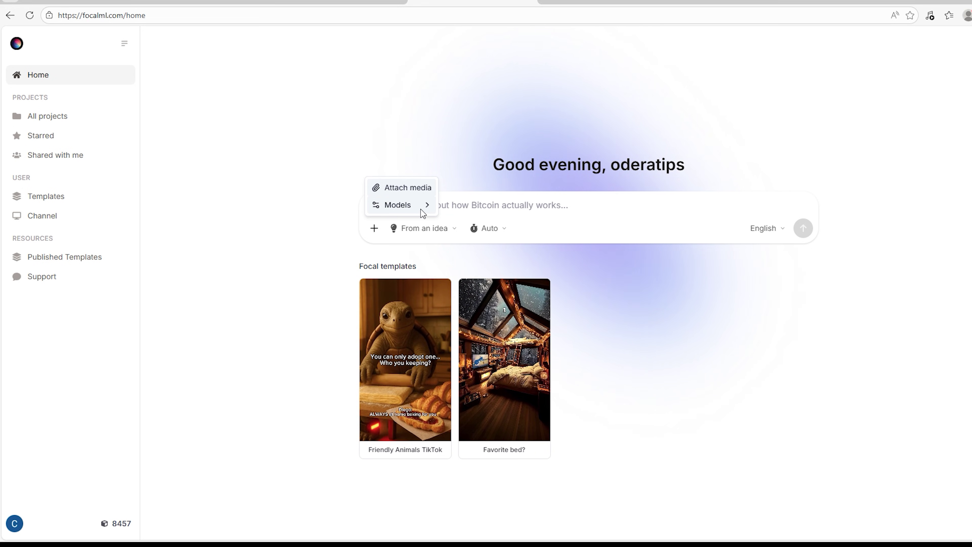
{"action": "mouse_move", "coordinate": [425, 206]}
{"action": "mouse_move", "coordinate": [463, 213]}
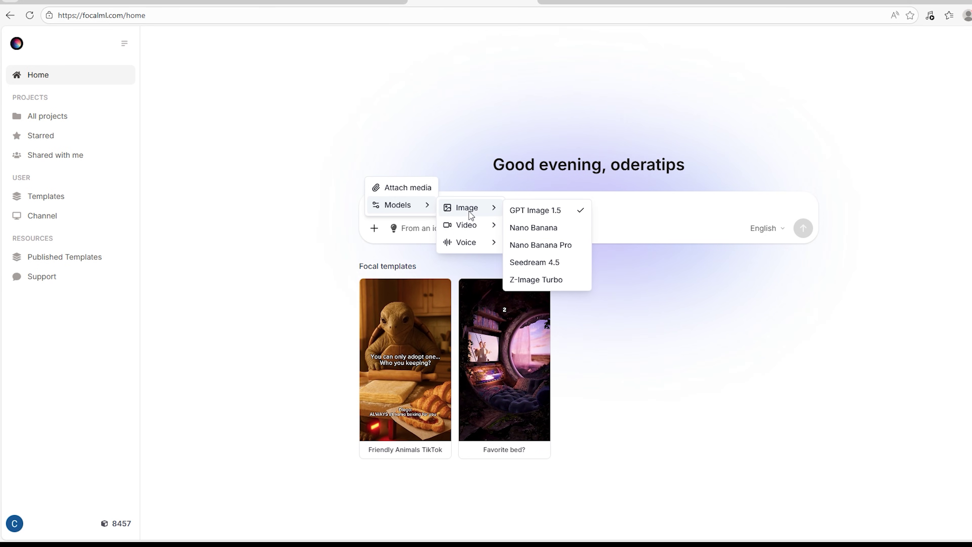
{"action": "mouse_move", "coordinate": [551, 212]}
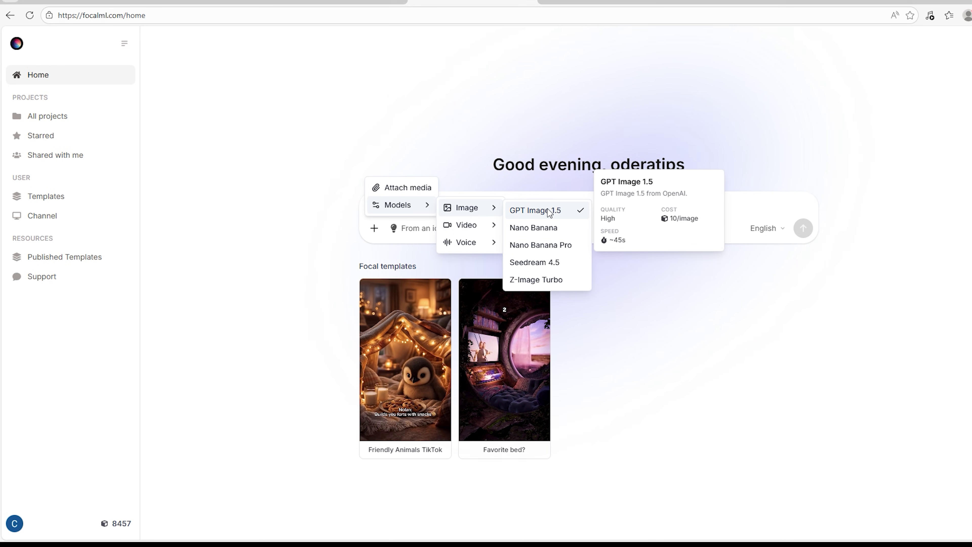
{"action": "mouse_move", "coordinate": [542, 232]}
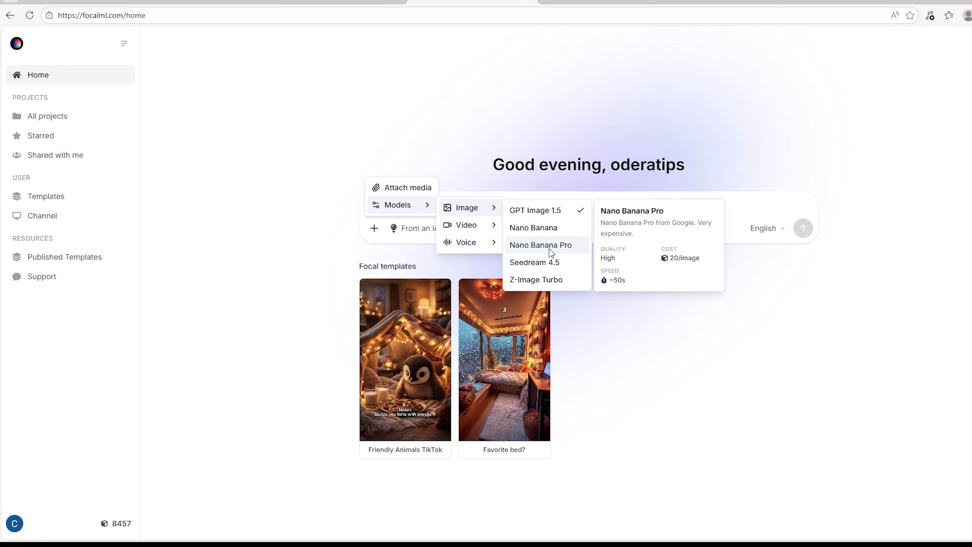
{"action": "mouse_move", "coordinate": [542, 268]}
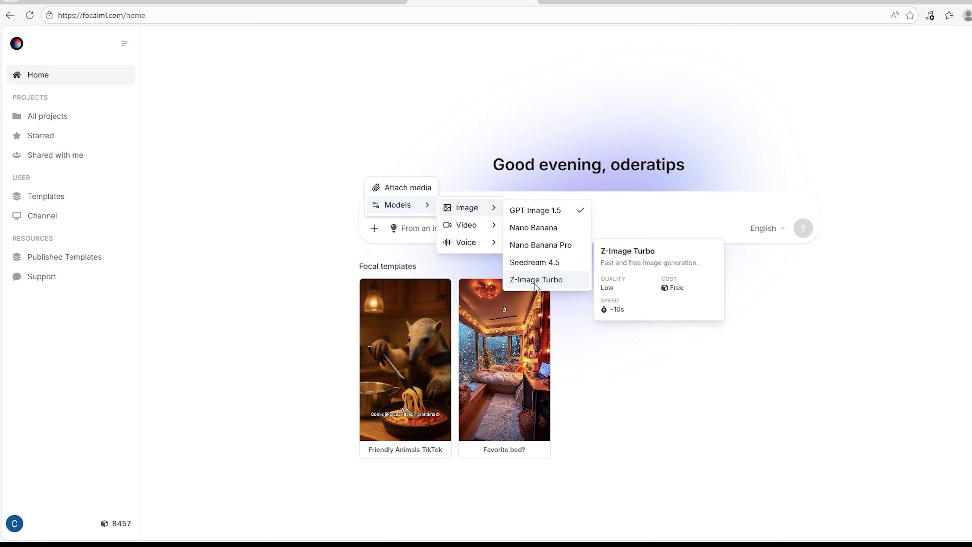
{"action": "mouse_move", "coordinate": [494, 226]}
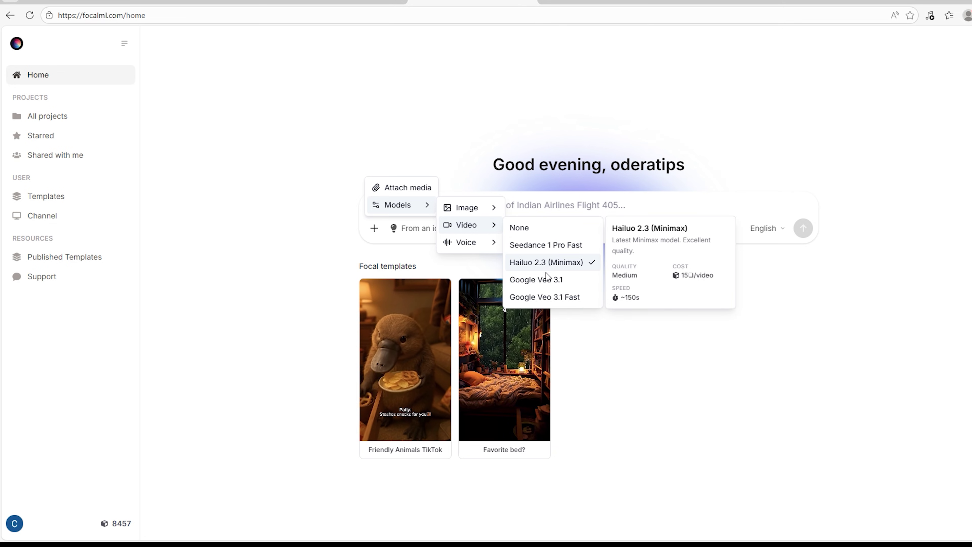
{"action": "mouse_move", "coordinate": [547, 301]}
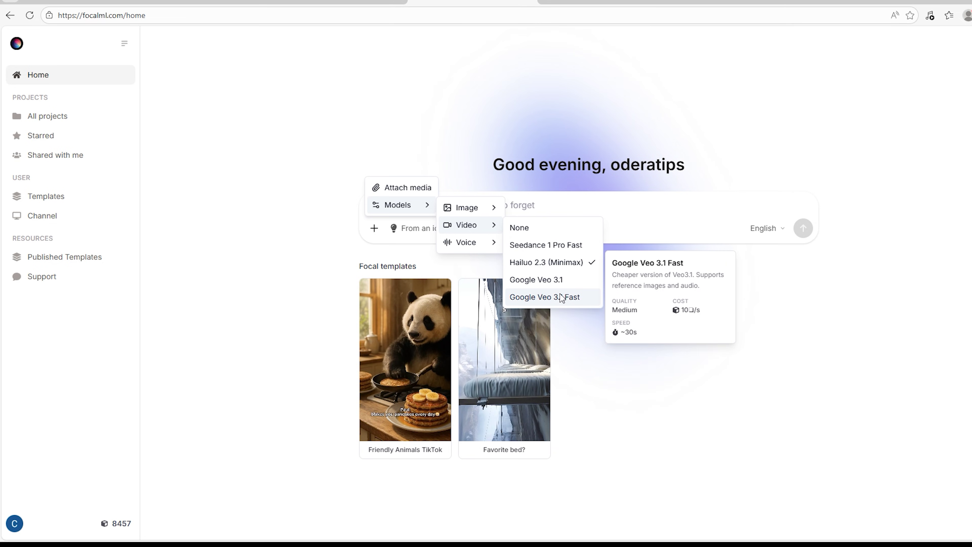
{"action": "mouse_move", "coordinate": [490, 243]}
{"action": "mouse_move", "coordinate": [531, 248]}
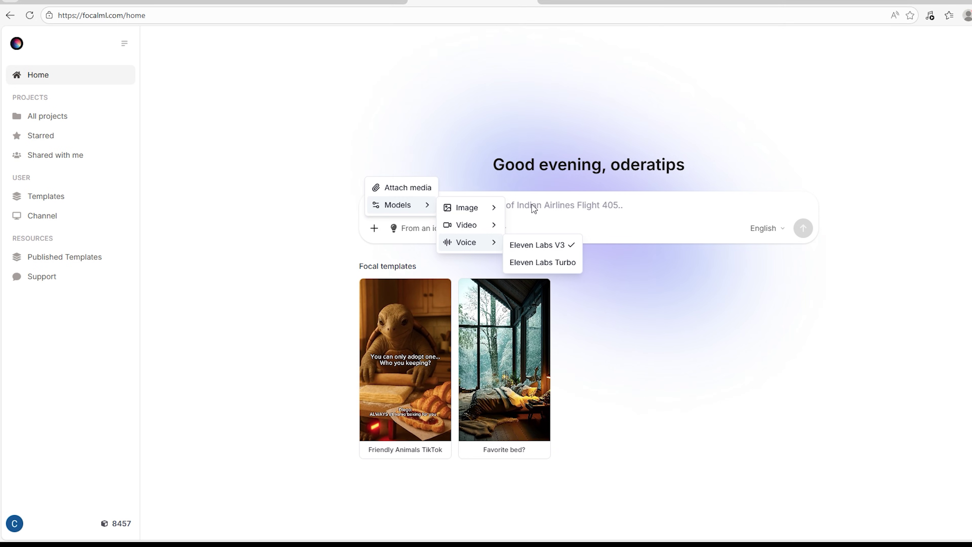
{"action": "left_click", "coordinate": [533, 209]}
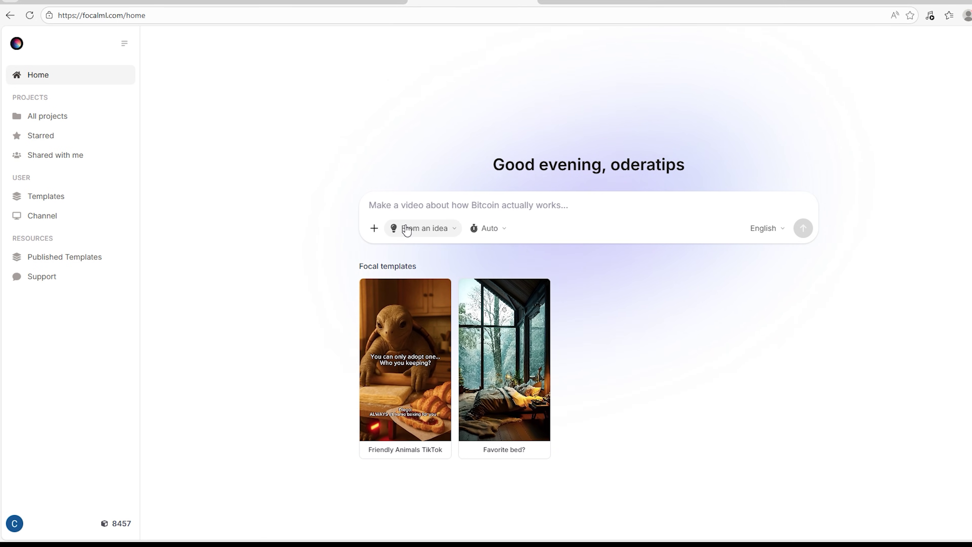
{"action": "left_click", "coordinate": [455, 230]}
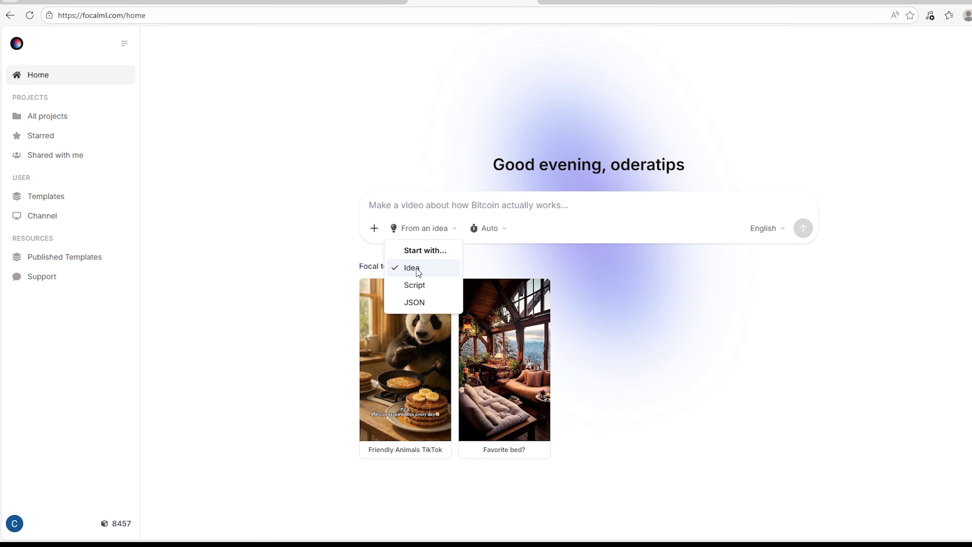
{"action": "left_click", "coordinate": [456, 211]}
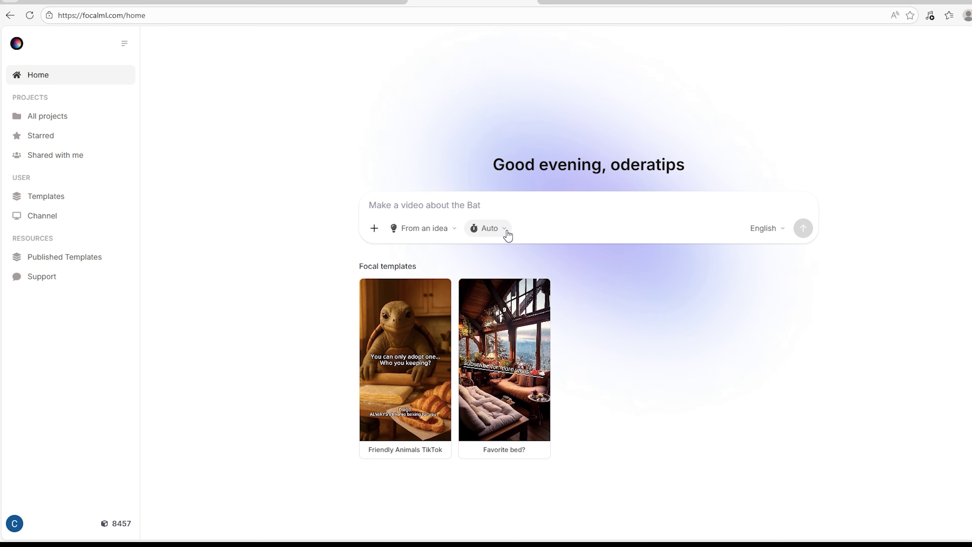
{"action": "left_click", "coordinate": [507, 234]}
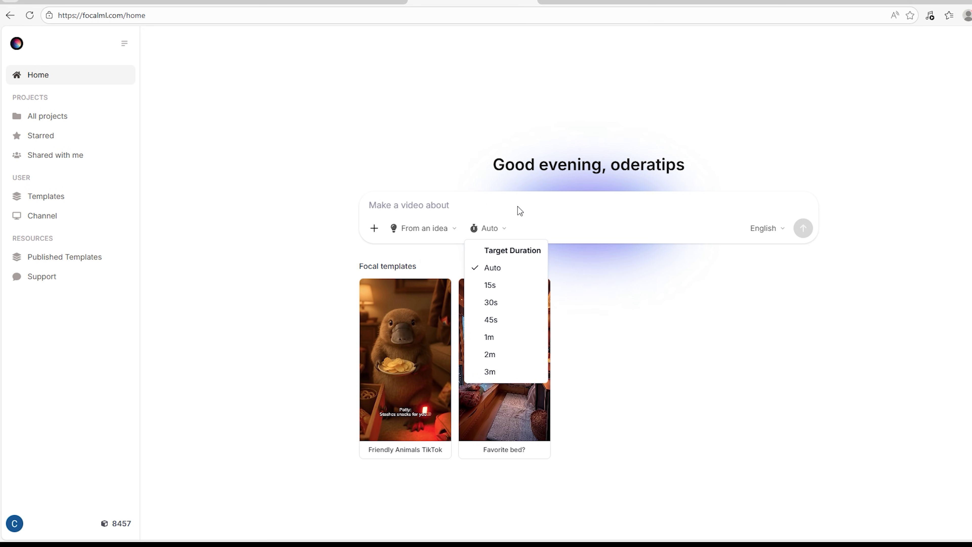
{"action": "left_click", "coordinate": [536, 210]}
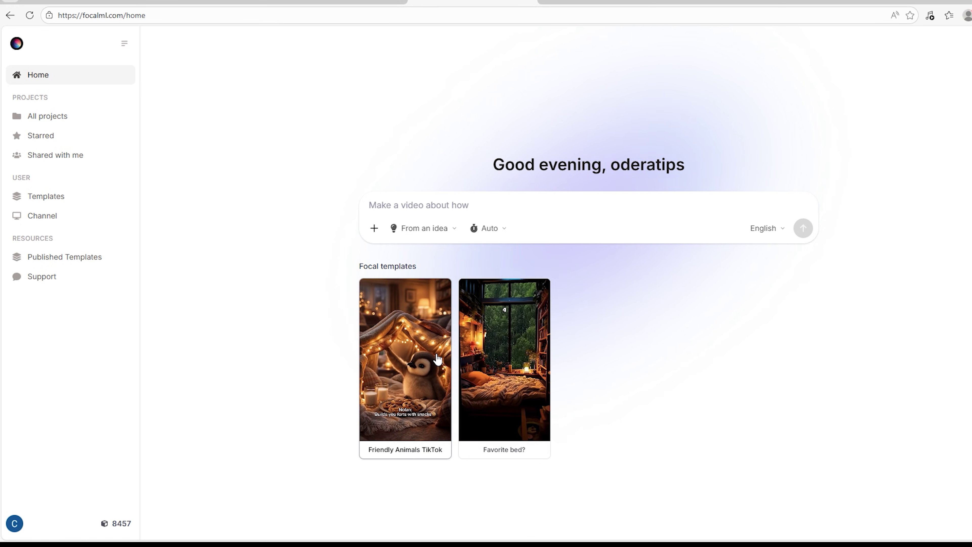
{"action": "left_click", "coordinate": [460, 206]}
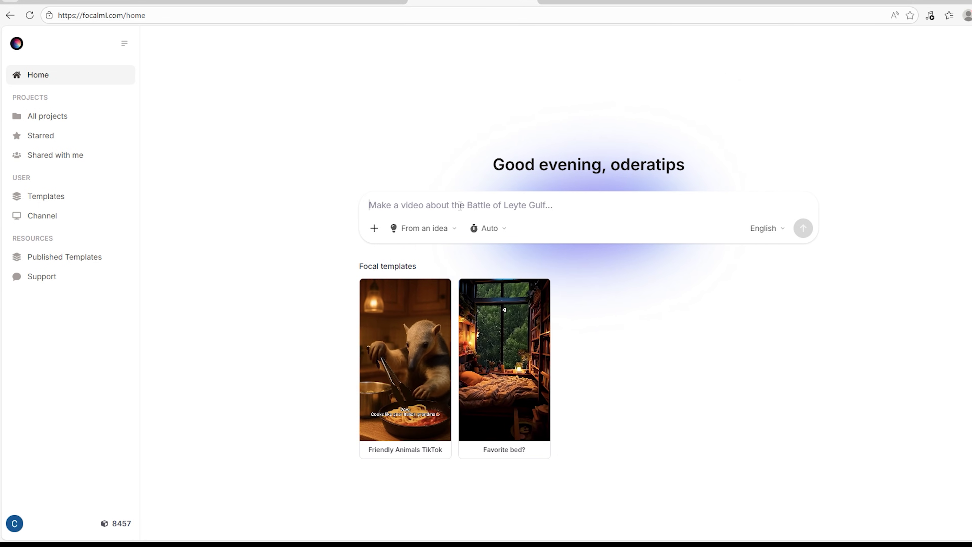
- Enter the prompt 'Make a video about David in the bible. 3D character.' and keep English narration
{"action": "type", "text": "Make a video about David in the bible. 3D character."}
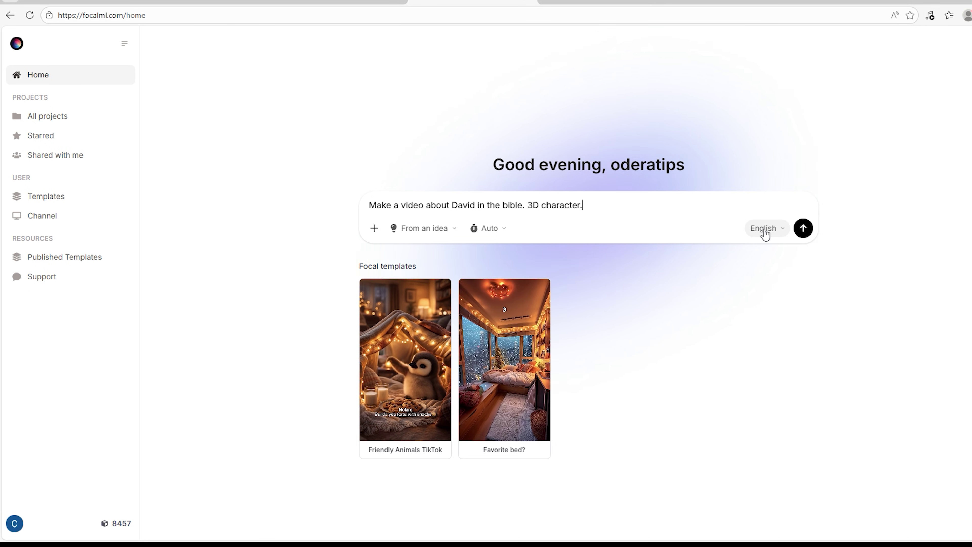
{"action": "left_click", "coordinate": [787, 235]}
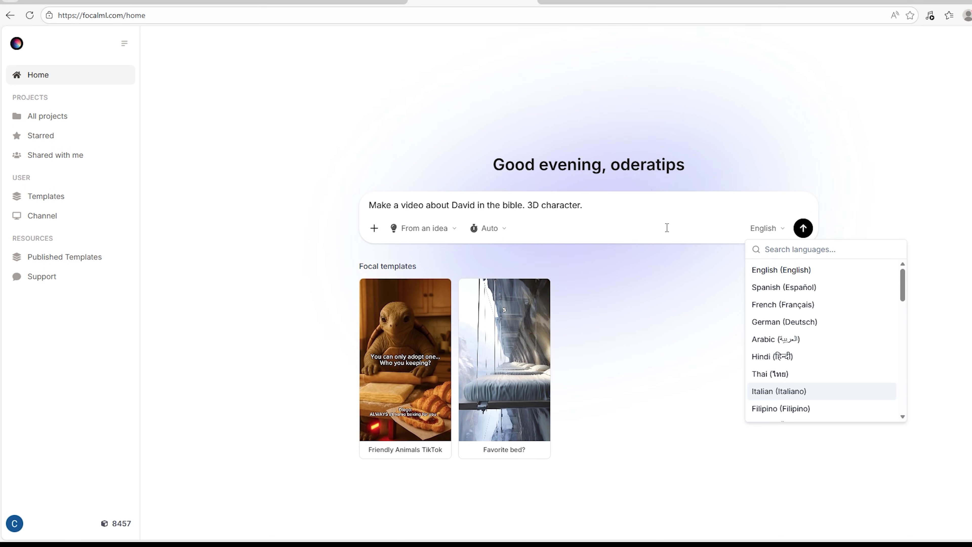
{"action": "left_click", "coordinate": [671, 221]}
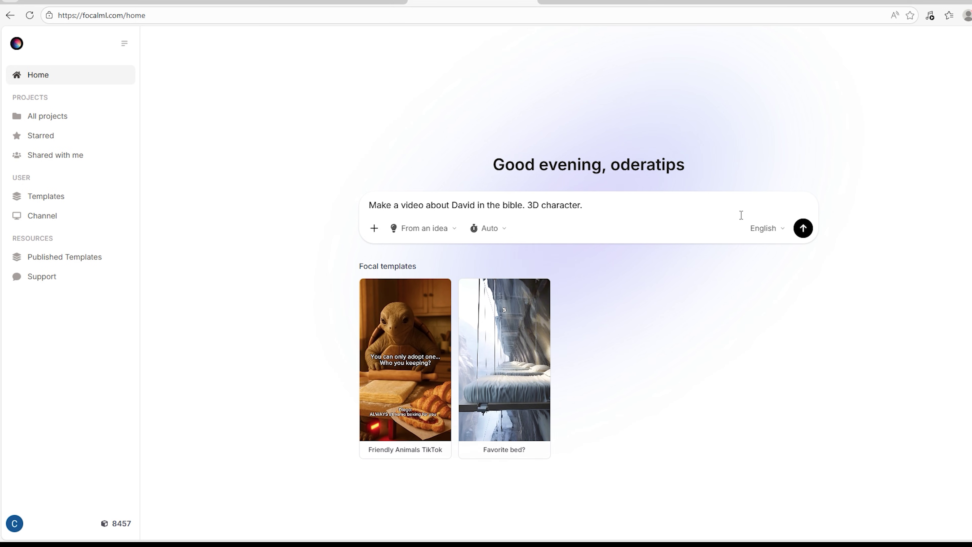
- Submit the David prompt, keep the 16:9 aspect ratio, and expand Advanced Settings
{"action": "left_click", "coordinate": [804, 228]}
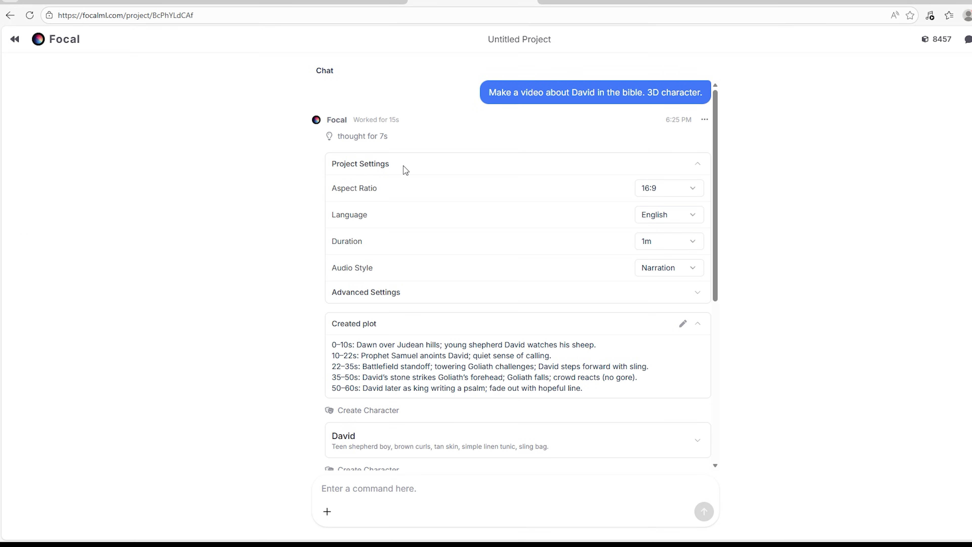
{"action": "left_click", "coordinate": [695, 192]}
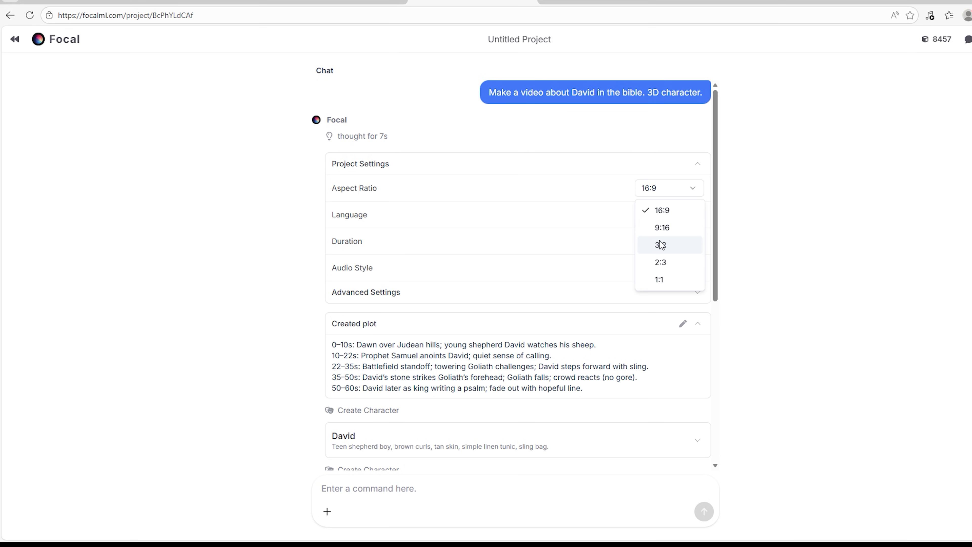
{"action": "key", "text": "Escape"}
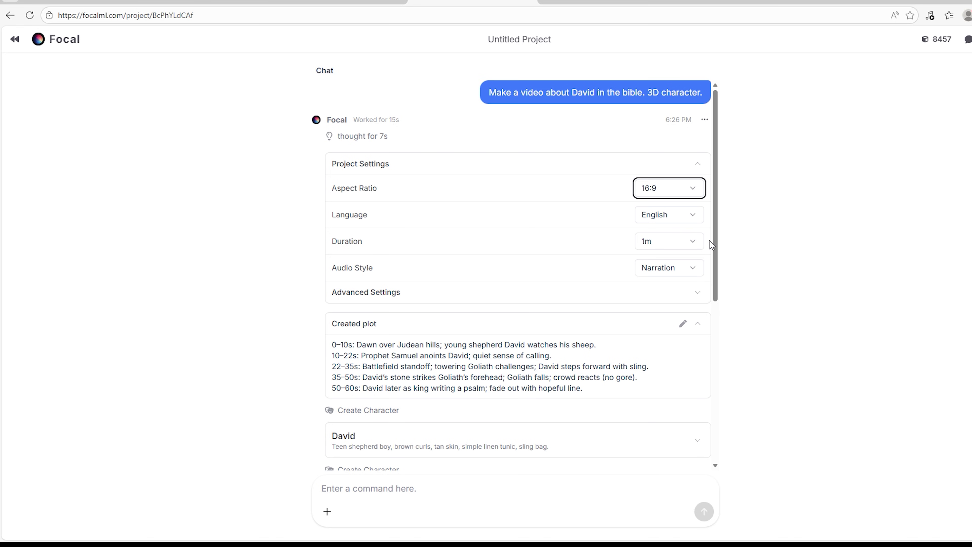
{"action": "scroll", "coordinate": [722, 273], "scroll_direction": "down", "scroll_amount": 2}
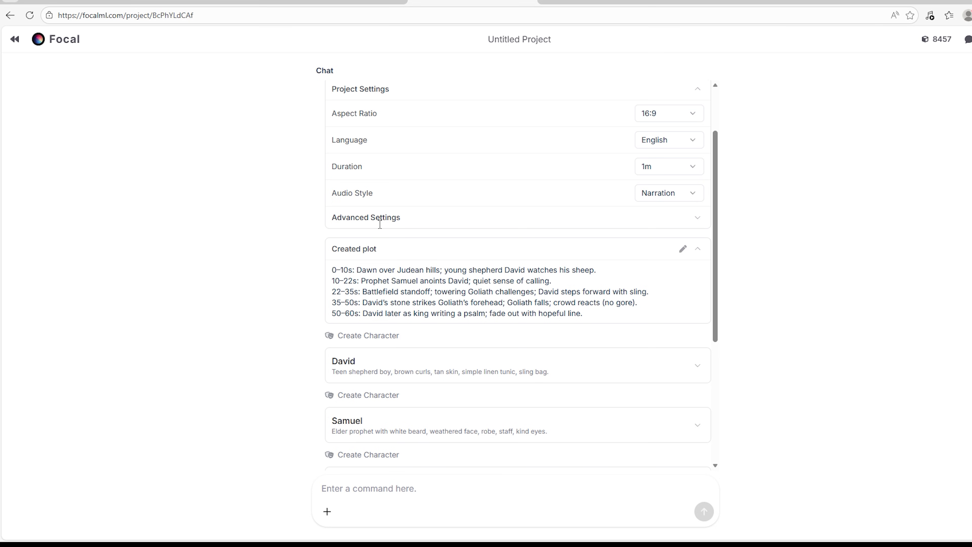
{"action": "left_click", "coordinate": [699, 221]}
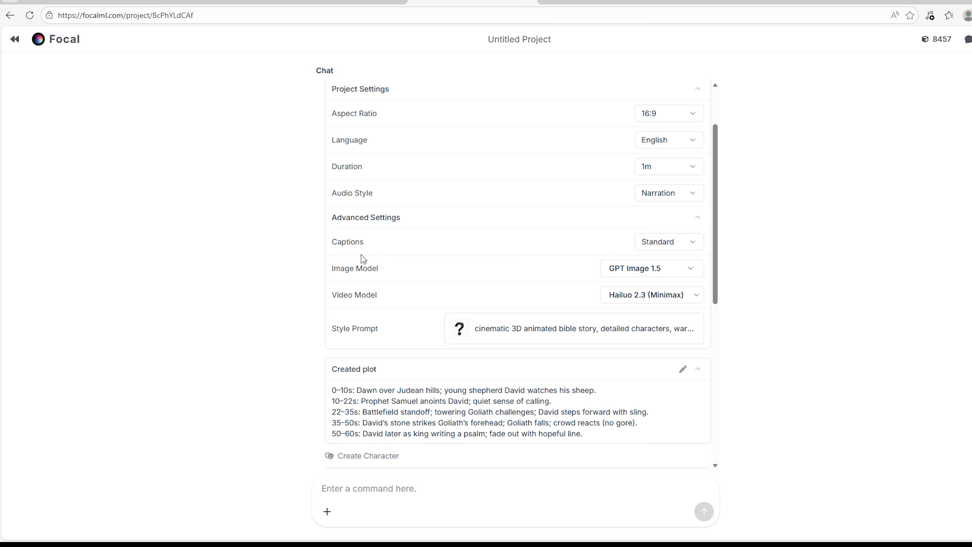
- Choose Nano Banana Pro for image generation and Google Veo 3.1 Fast for video generation
{"action": "left_click", "coordinate": [693, 273]}
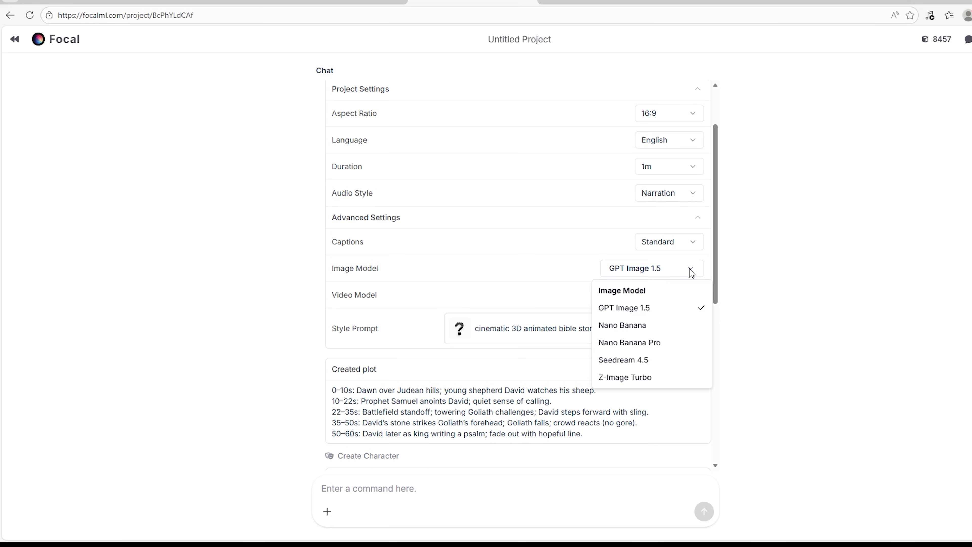
{"action": "left_click", "coordinate": [651, 342]}
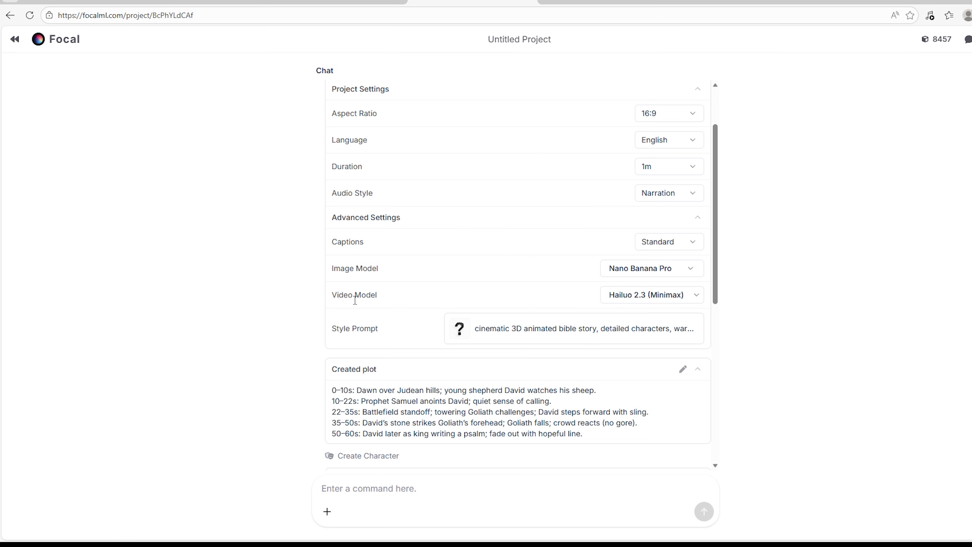
{"action": "left_click", "coordinate": [700, 299]}
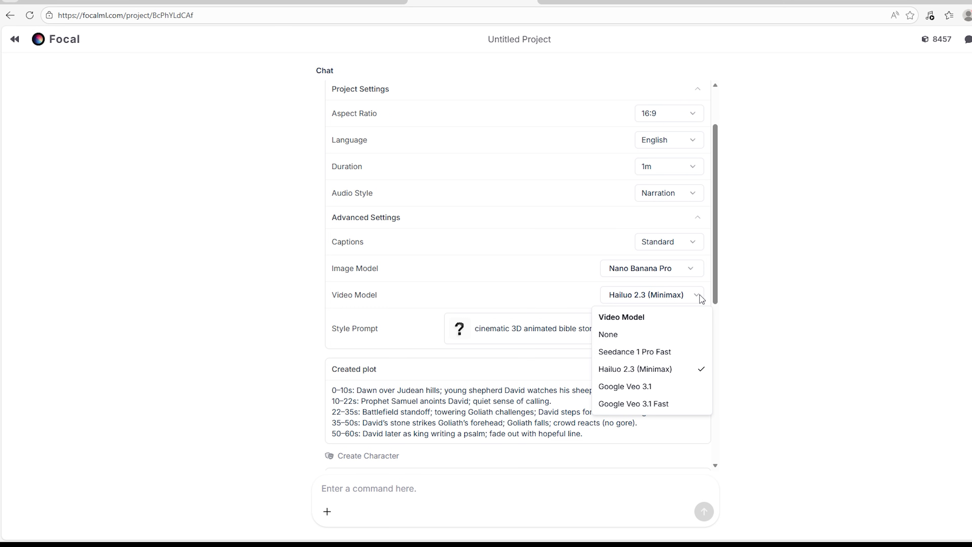
{"action": "left_click", "coordinate": [641, 405]}
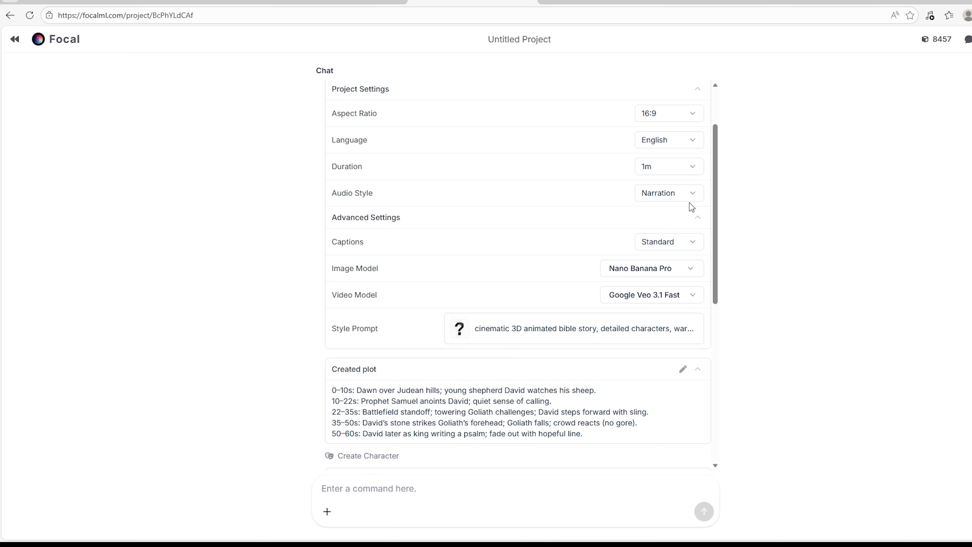
{"action": "scroll", "coordinate": [670, 230], "scroll_direction": "down", "scroll_amount": 2}
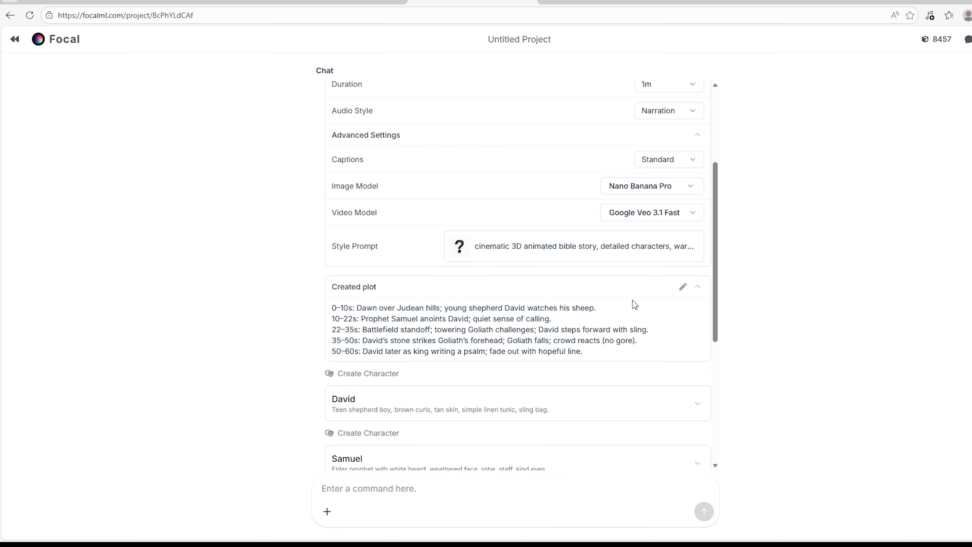
{"action": "scroll", "coordinate": [635, 305], "scroll_direction": "down", "scroll_amount": 3}
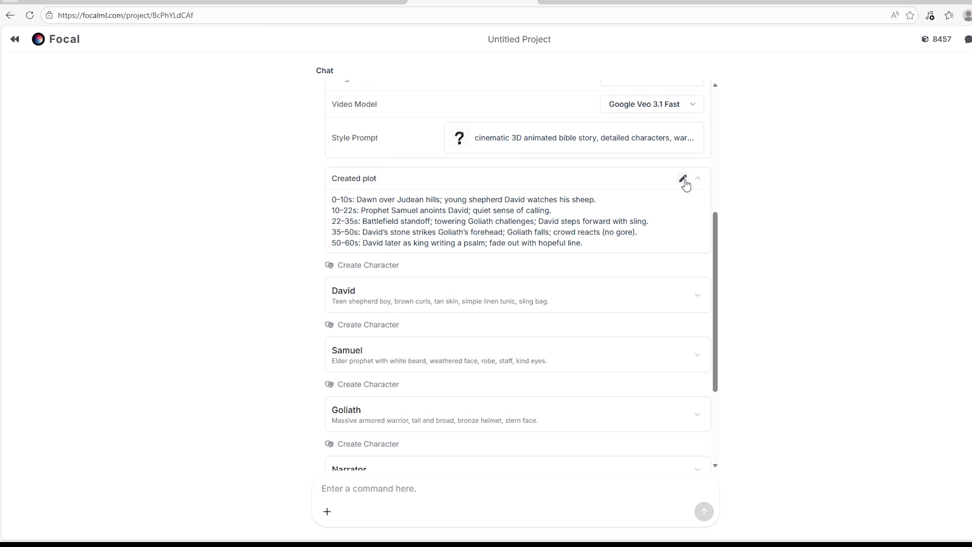
{"action": "left_click", "coordinate": [684, 179]}
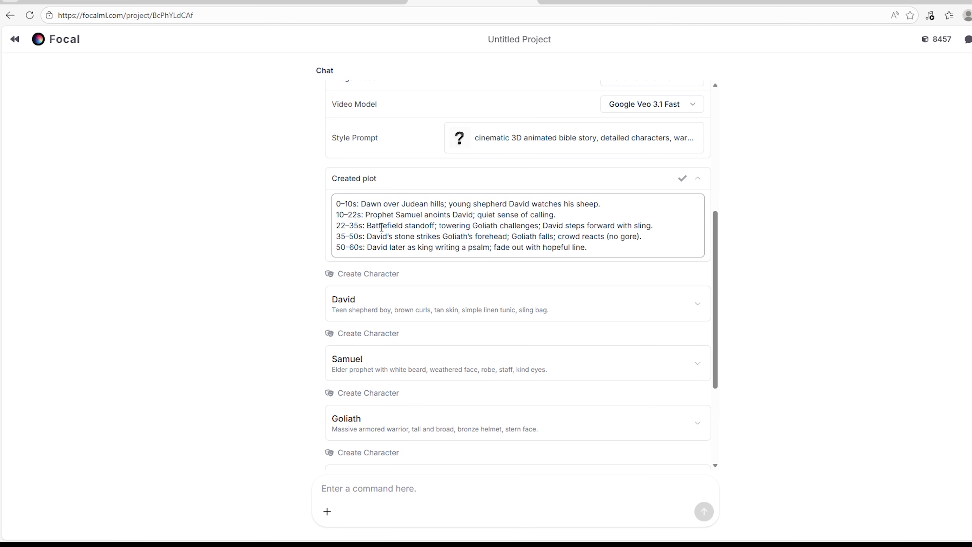
{"action": "scroll", "coordinate": [380, 221], "scroll_direction": "down", "scroll_amount": 2}
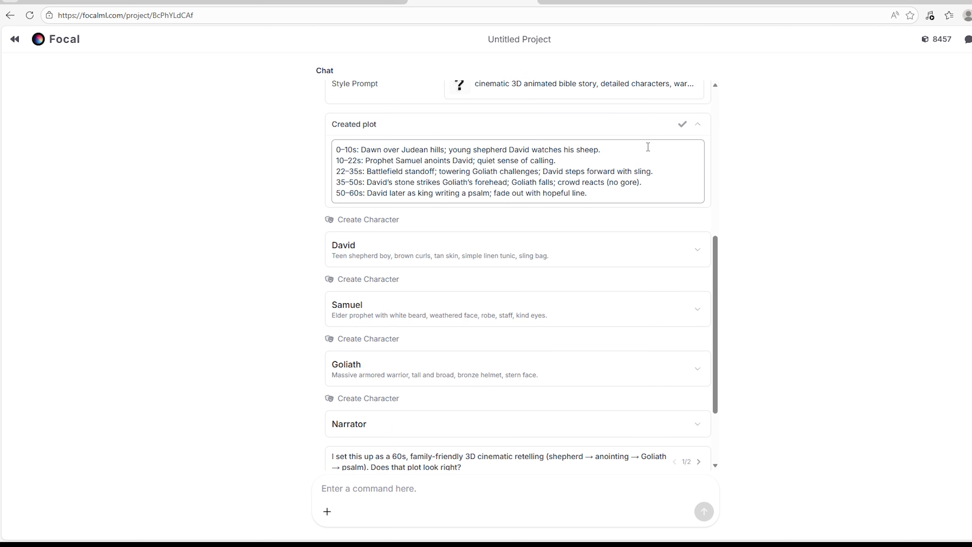
{"action": "left_click", "coordinate": [683, 125]}
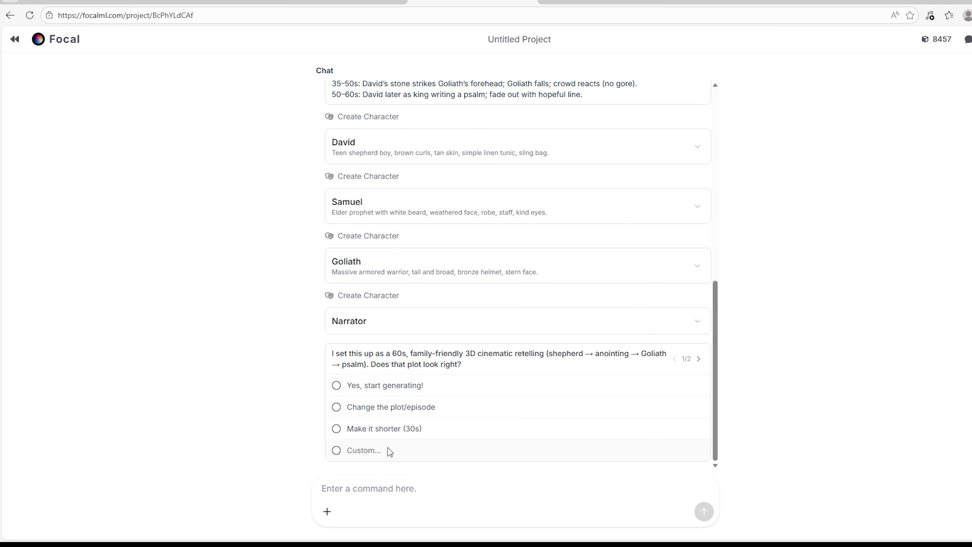
- Answer 'Yes, start generating!' and pick the 'Kid-friendly & inspiring' tone
{"action": "left_click", "coordinate": [338, 388]}
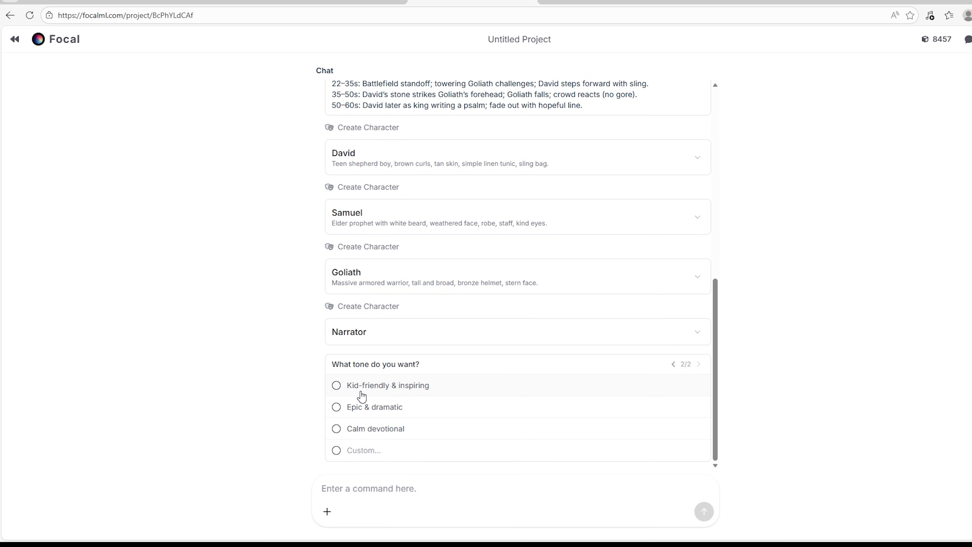
{"action": "left_click", "coordinate": [339, 388]}
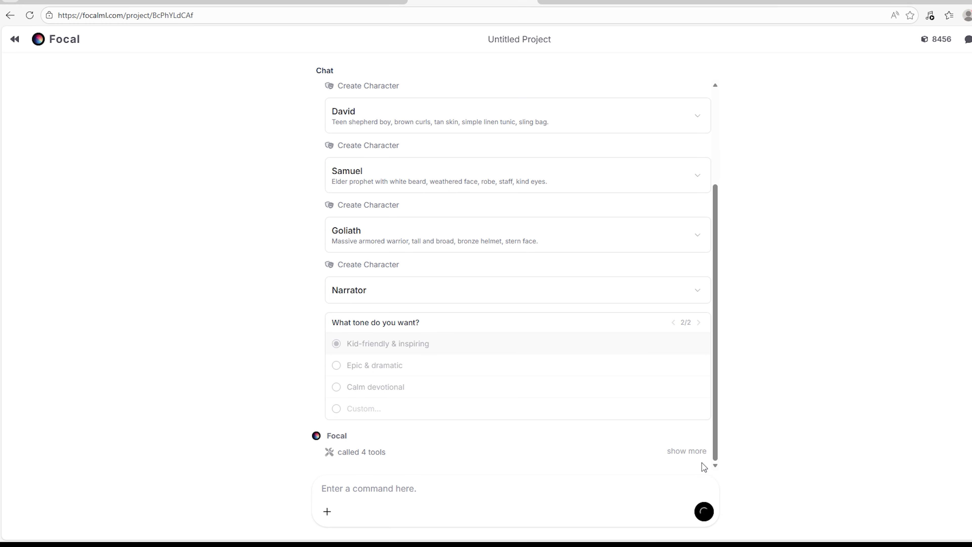
- Expand Focal's reply and scroll the chat to track the David and Goliath generation
{"action": "left_click", "coordinate": [703, 453]}
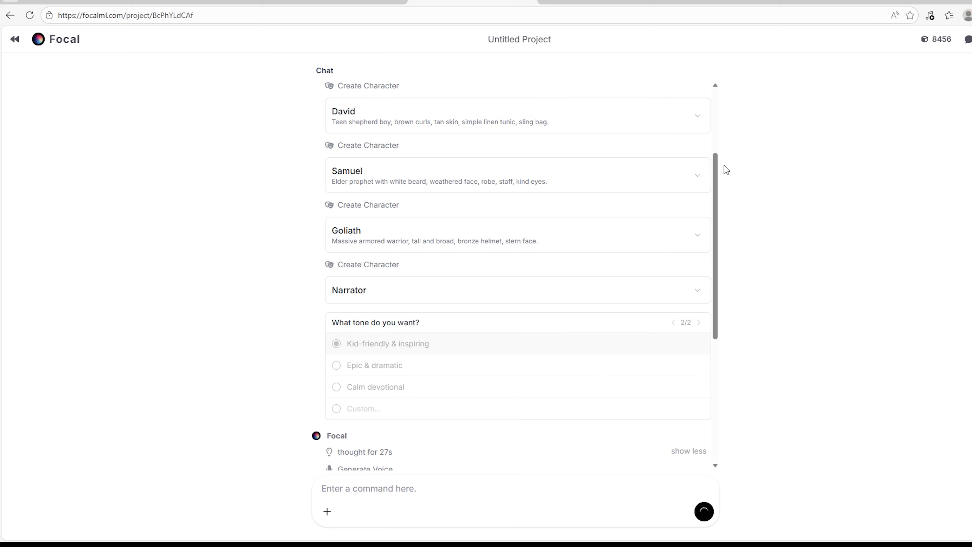
{"action": "left_click_drag", "start_coordinate": [719, 173], "coordinate": [723, 343]}
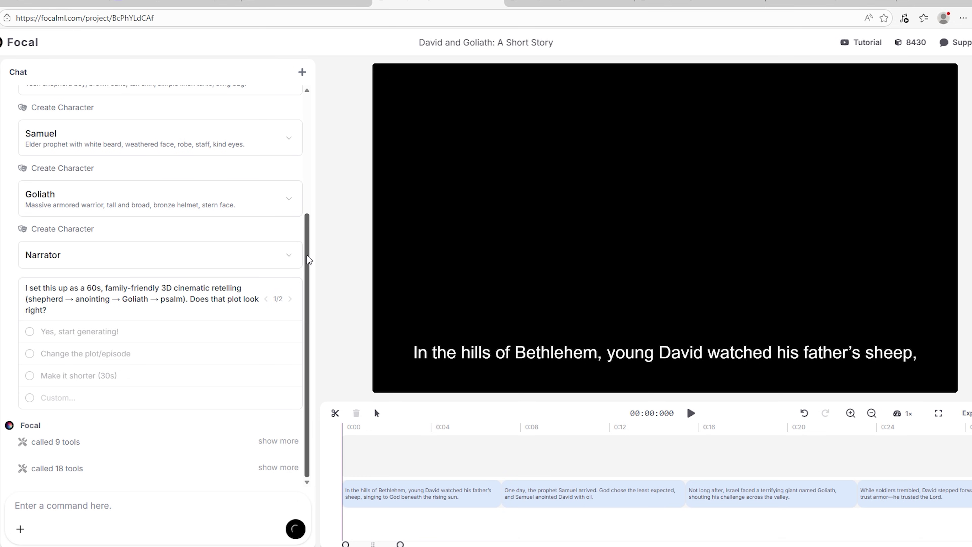
- Expand the tool lists and scroll through the Generate Voice, Image and Video entries
{"action": "left_click", "coordinate": [286, 446]}
{"action": "left_click_drag", "start_coordinate": [306, 210], "coordinate": [307, 397]}
{"action": "left_click", "coordinate": [286, 467]}
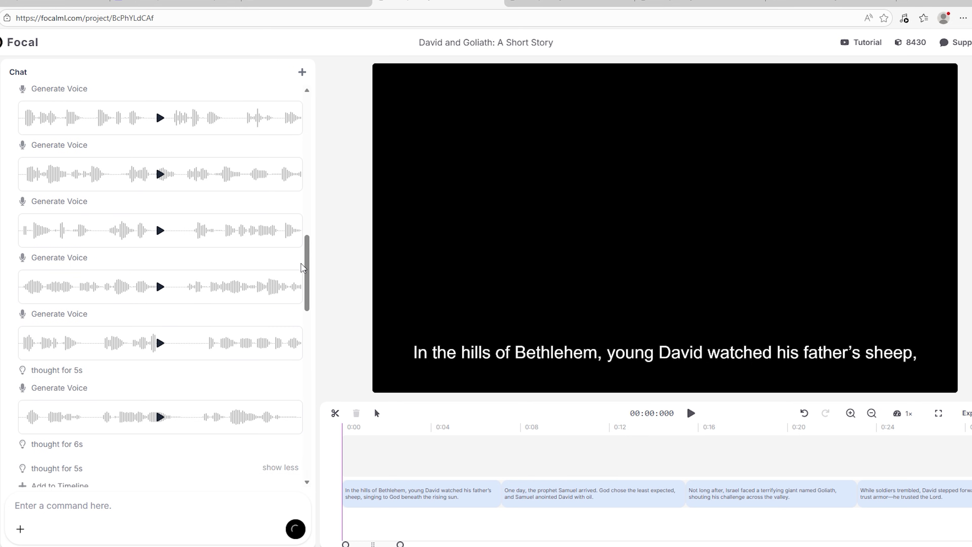
{"action": "left_click_drag", "start_coordinate": [305, 270], "coordinate": [332, 413]}
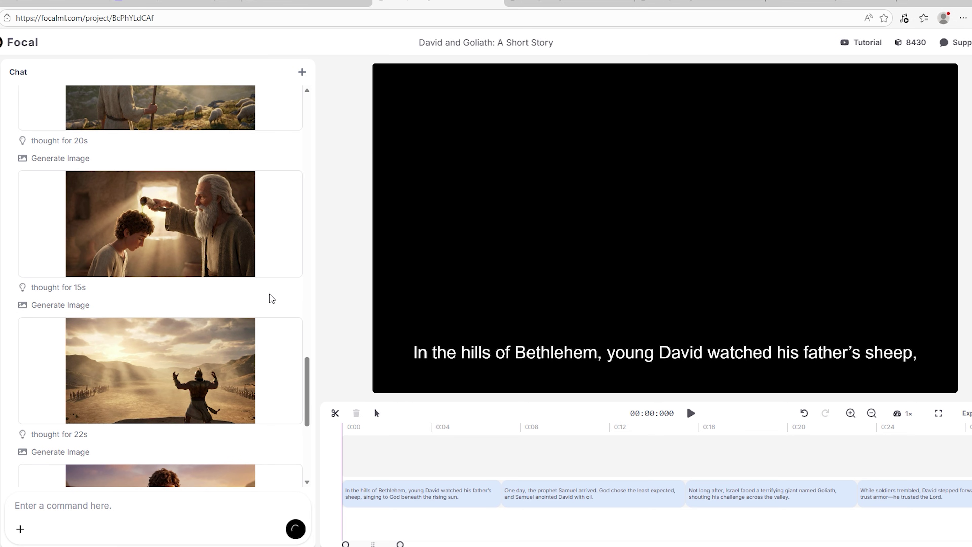
{"action": "mouse_move", "coordinate": [310, 366]}
{"action": "left_mouse_down"}
{"action": "mouse_move", "coordinate": [328, 321]}
{"action": "mouse_move", "coordinate": [336, 412]}
{"action": "mouse_move", "coordinate": [306, 423]}
{"action": "mouse_move", "coordinate": [323, 357]}
{"action": "left_mouse_up"}
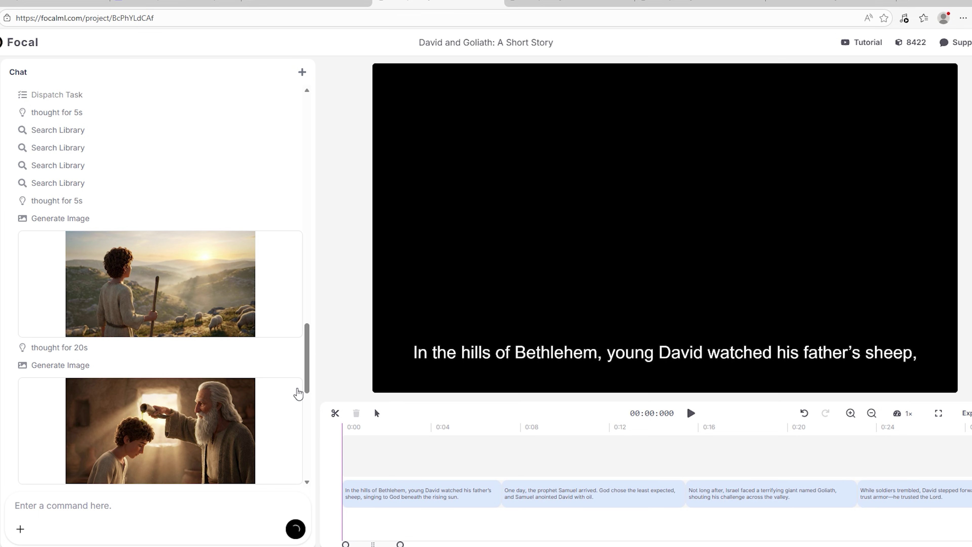
{"action": "left_click_drag", "start_coordinate": [305, 326], "coordinate": [305, 409]}
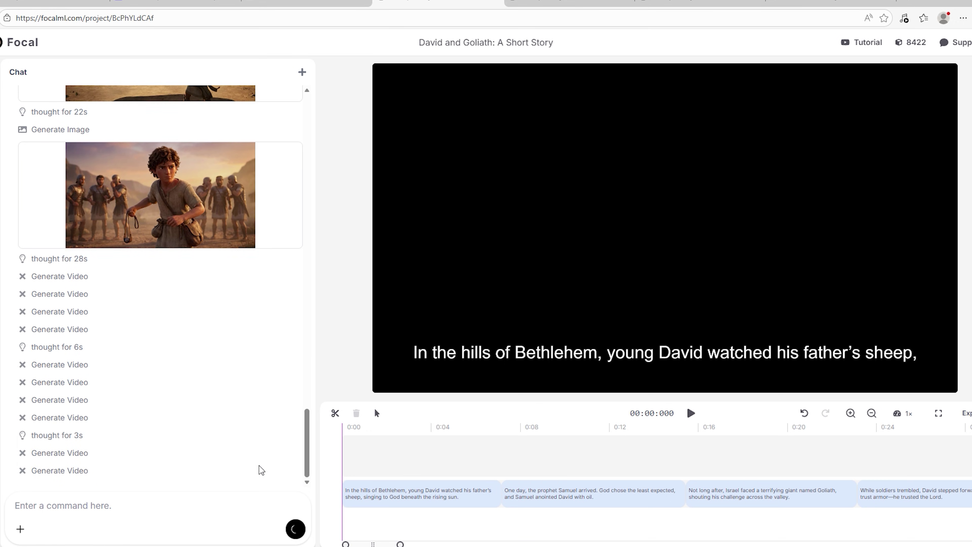
{"action": "left_click_drag", "start_coordinate": [308, 445], "coordinate": [326, 482]}
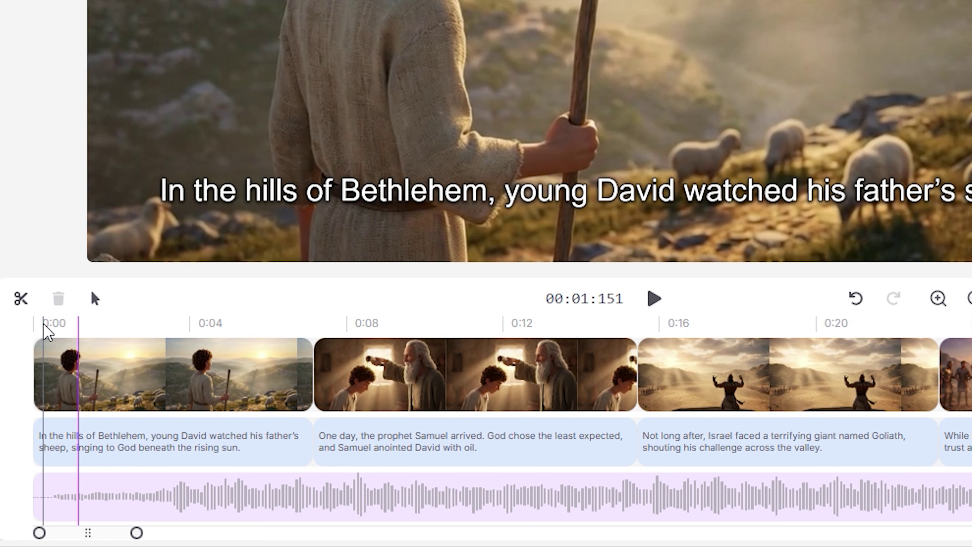
- Move the playhead to 0:00 and play the David and Goliath video
{"action": "left_click", "coordinate": [35, 325]}
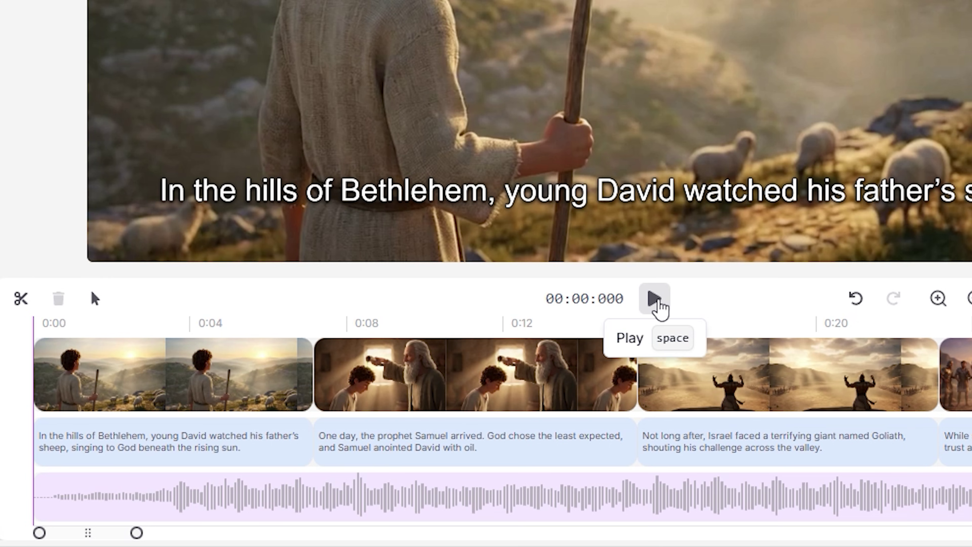
{"action": "left_click", "coordinate": [656, 301]}
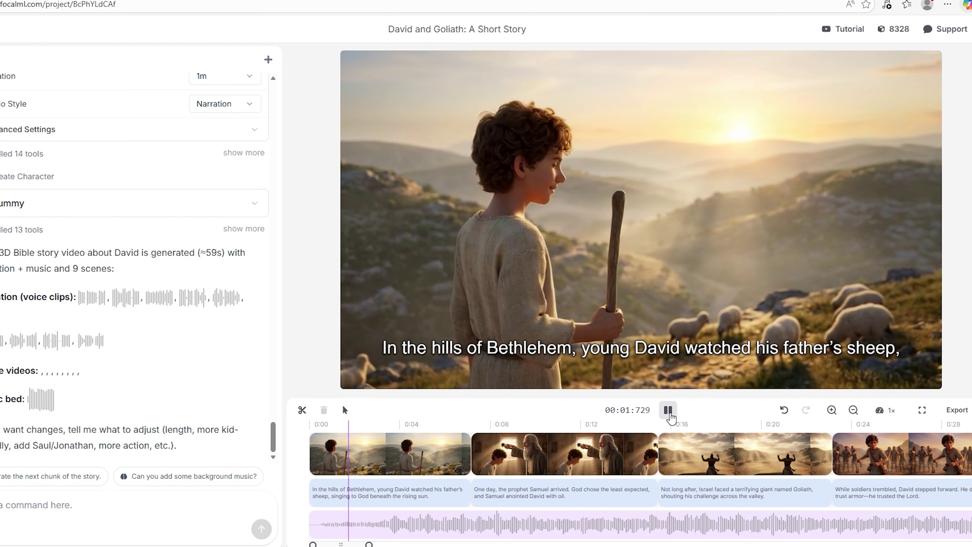